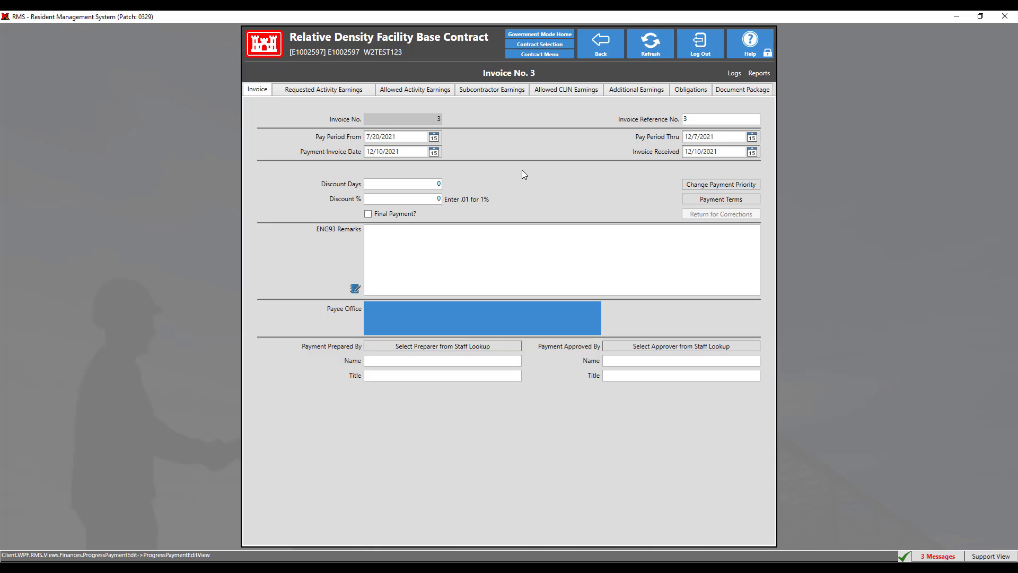
# Step: Mark Invoice No. 3's total allowed earnings for this pay period as entered, and complete its ENG 93 with contractor signature required
pyautogui.click(632, 90)
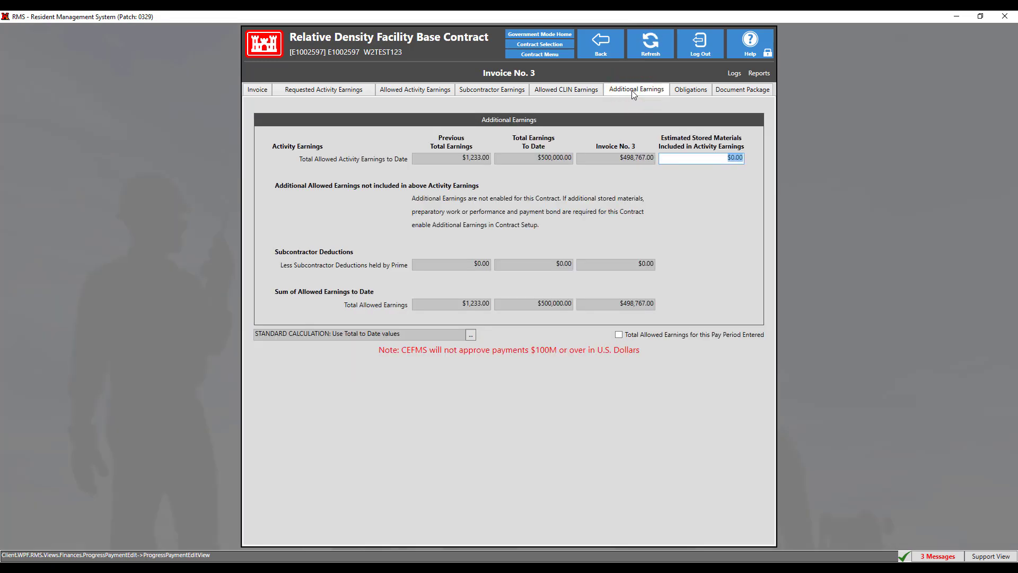
pyautogui.click(619, 334)
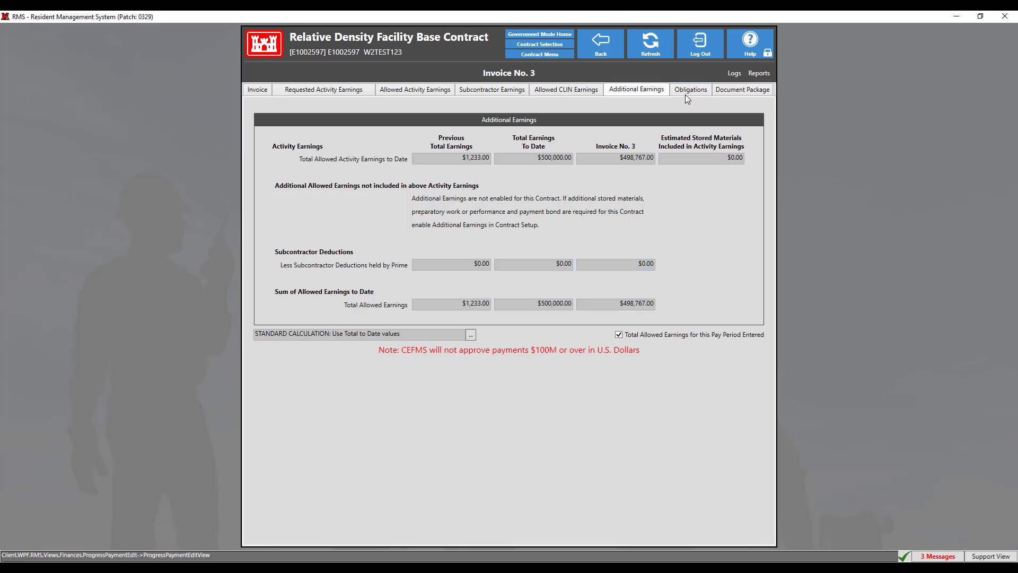
pyautogui.click(685, 90)
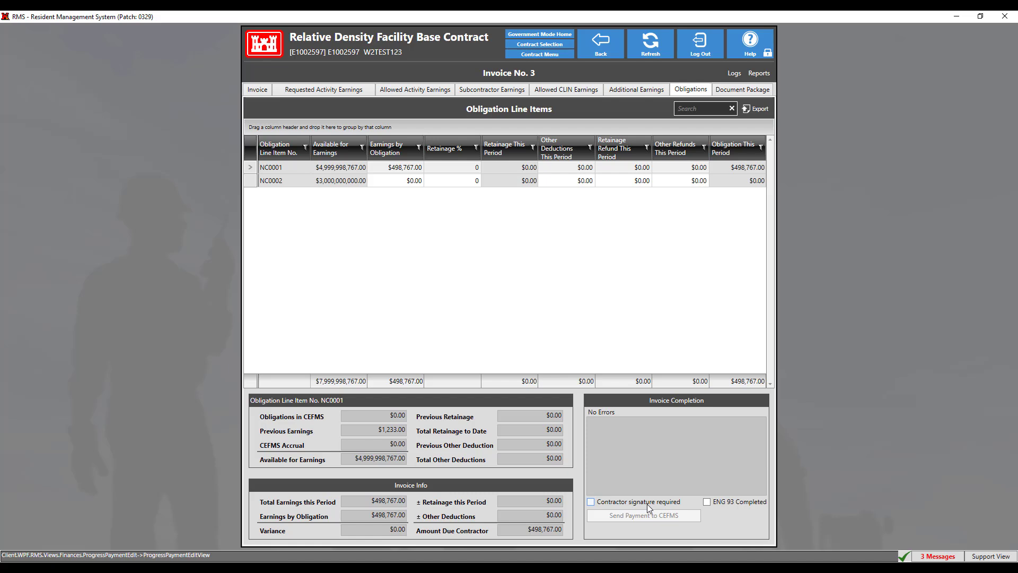
pyautogui.click(647, 504)
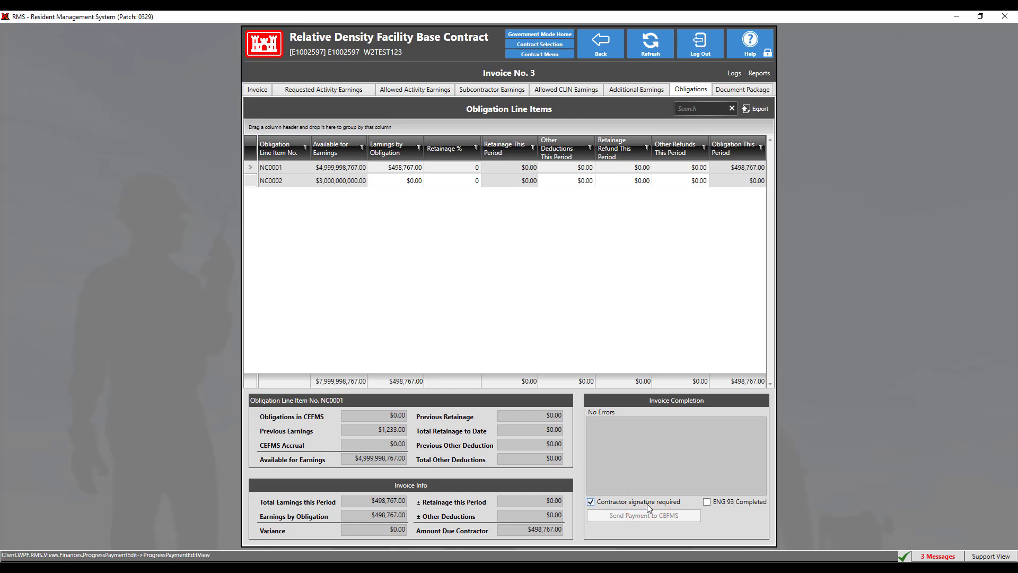
pyautogui.click(726, 504)
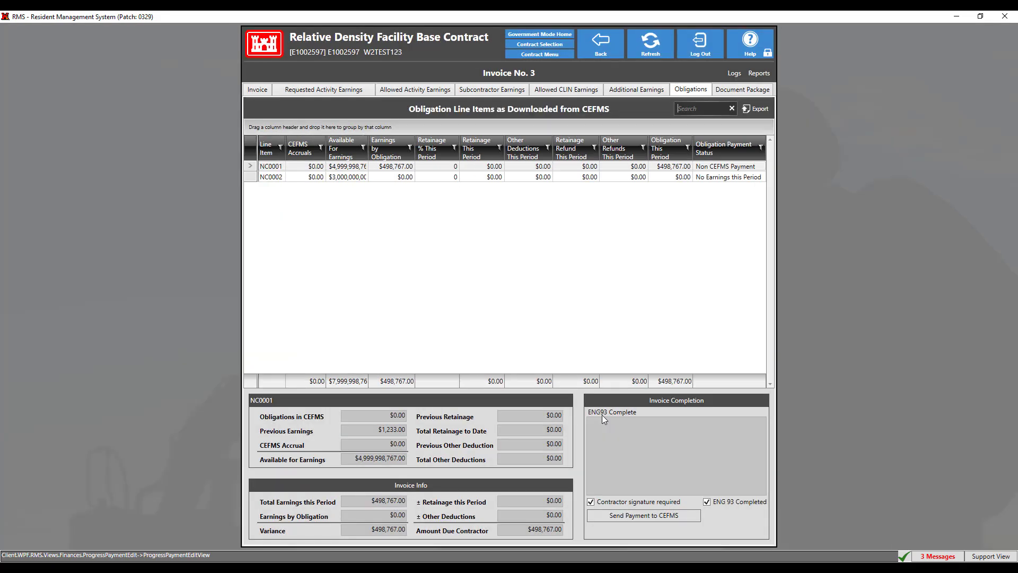
pyautogui.click(735, 91)
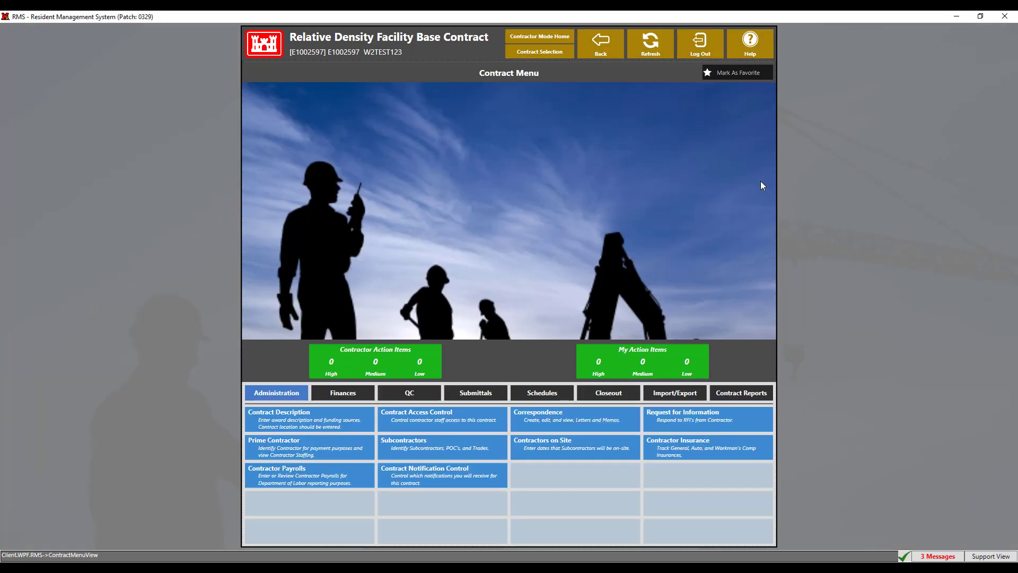
# Step: In the contractor-mode session, open the Invoice No. 0003(2) document package belonging to progress payment Invoice No. 3
pyautogui.click(342, 393)
pyautogui.click(382, 417)
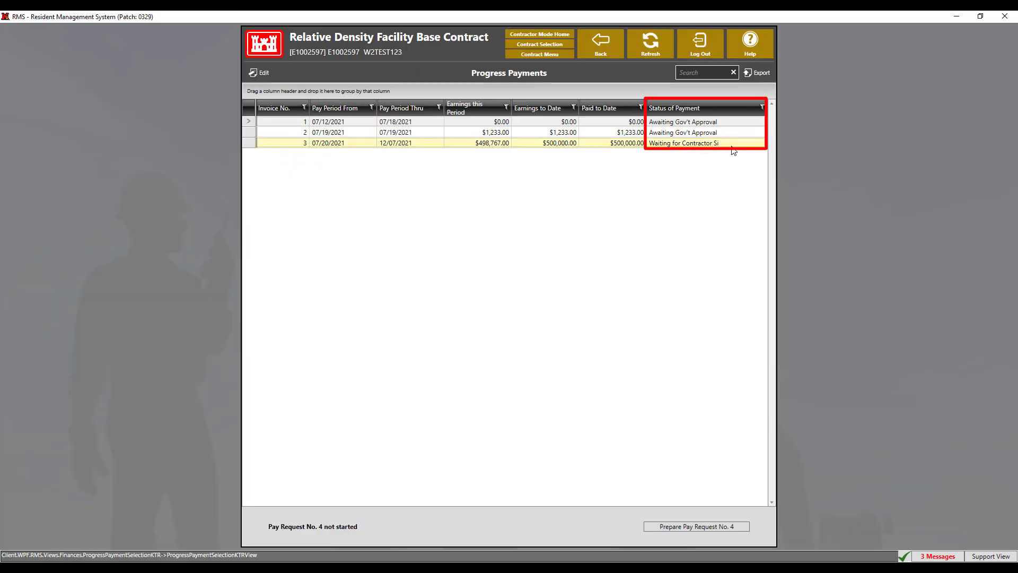
pyautogui.click(714, 143)
pyautogui.doubleClick(715, 143)
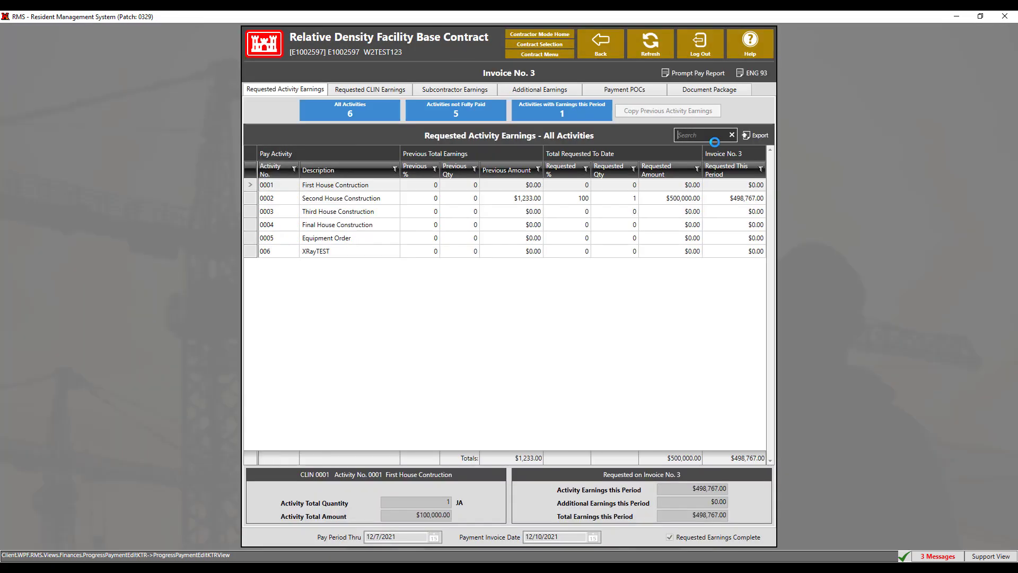
pyautogui.click(699, 90)
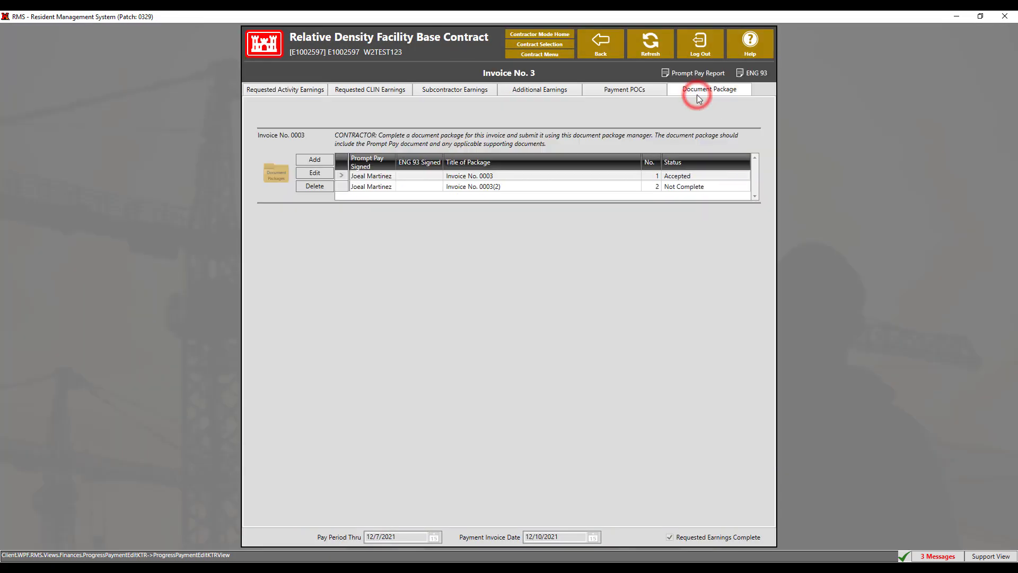
pyautogui.click(681, 187)
pyautogui.doubleClick(680, 186)
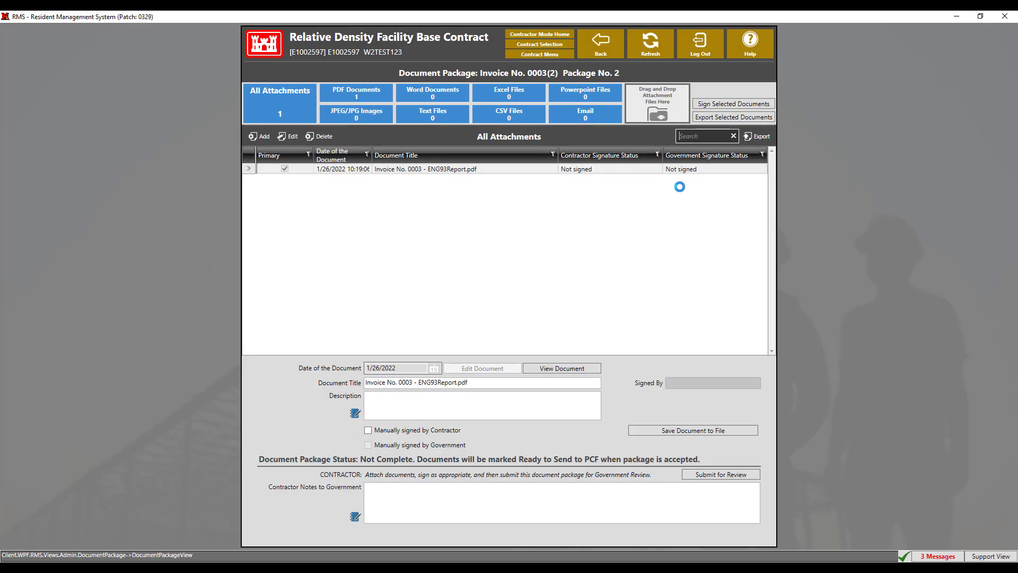
# Step: Digitally sign Invoice No. 0003 - ENG93Report.pdf in the ENG93 - Payee (Contractor) position, confirming with the account password
pyautogui.click(651, 169)
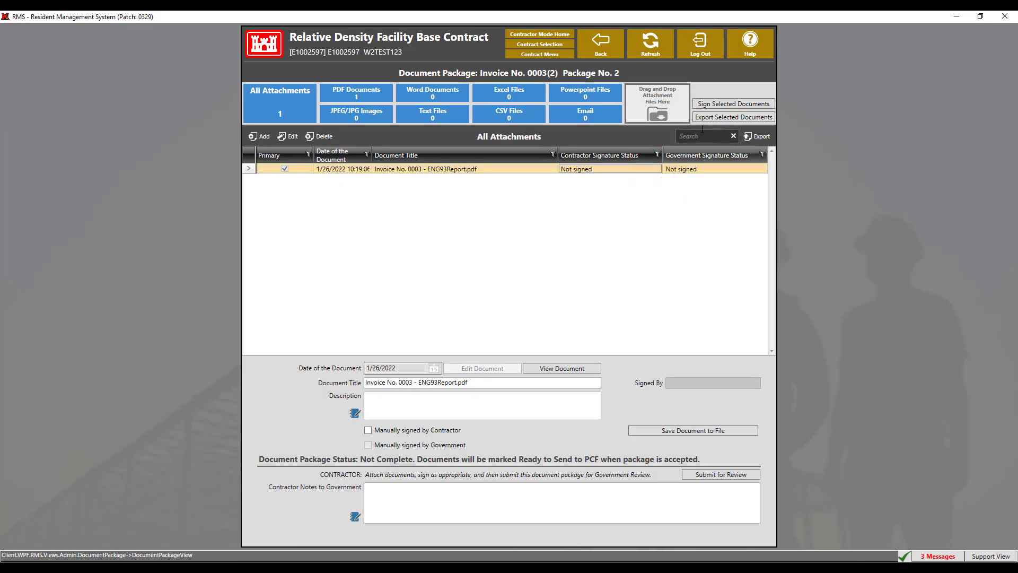
pyautogui.click(704, 106)
pyautogui.click(267, 197)
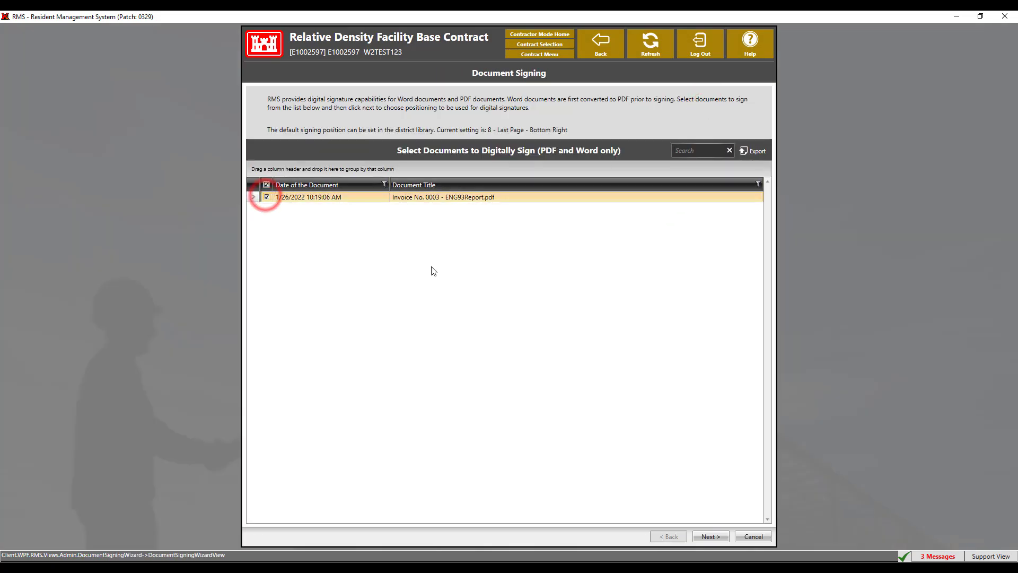
pyautogui.click(703, 537)
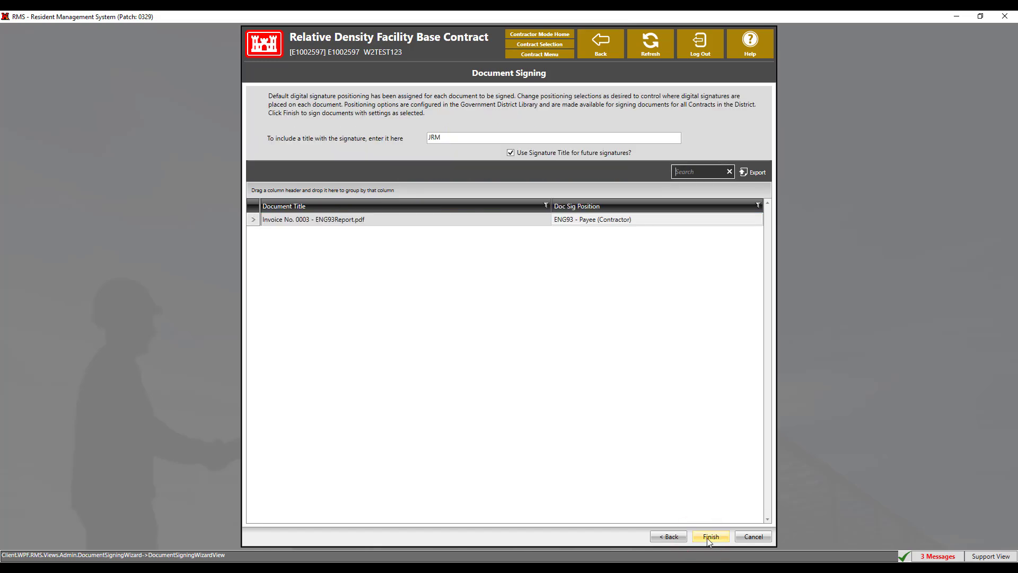
pyautogui.click(707, 538)
pyautogui.click(485, 276)
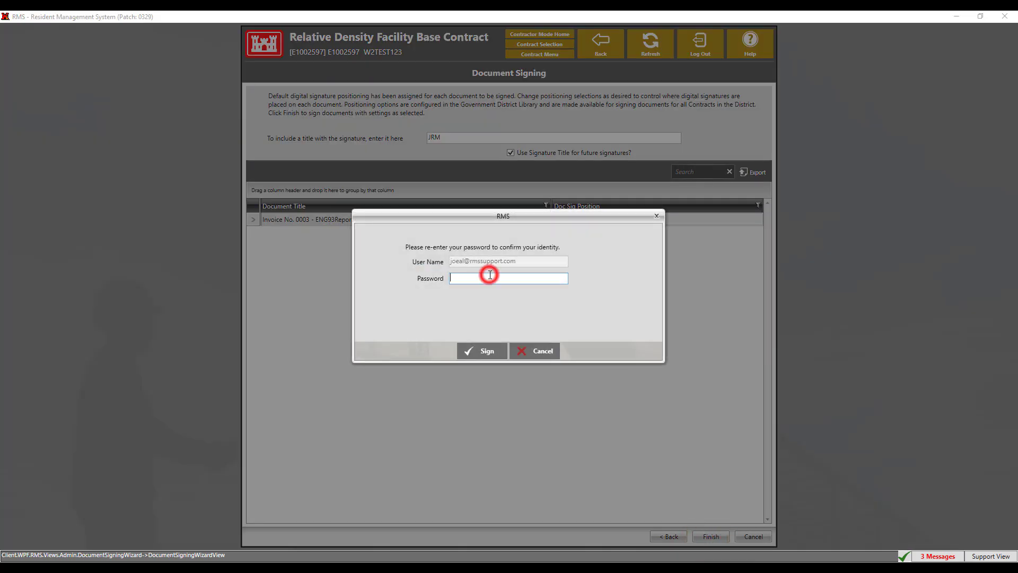
pyautogui.hotkey('ctrl', 'v')
pyautogui.click(489, 350)
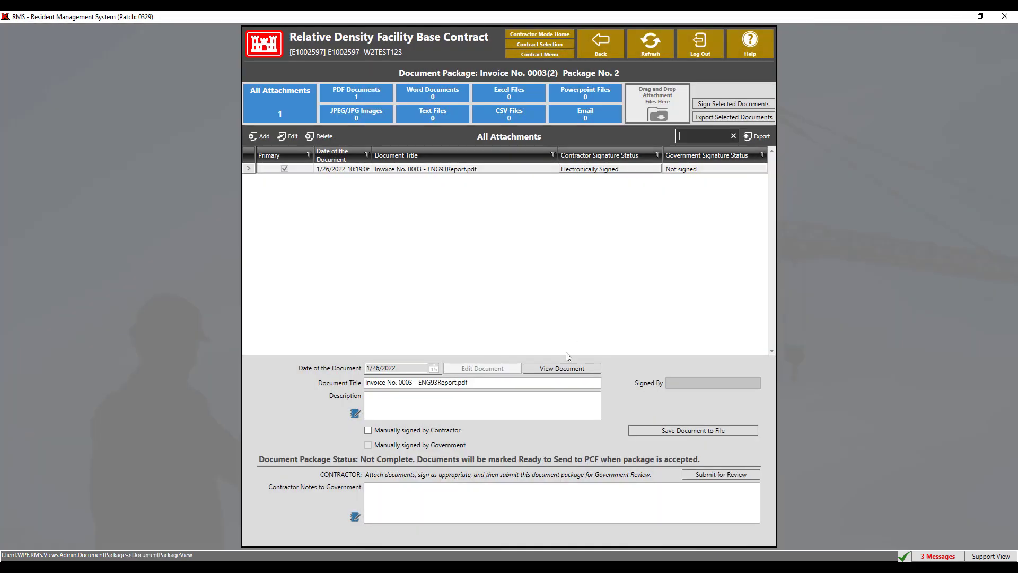
# Step: View the contractor-signed ENG93 report and submit the Invoice No. 0003(2) document package for government review
pyautogui.click(562, 367)
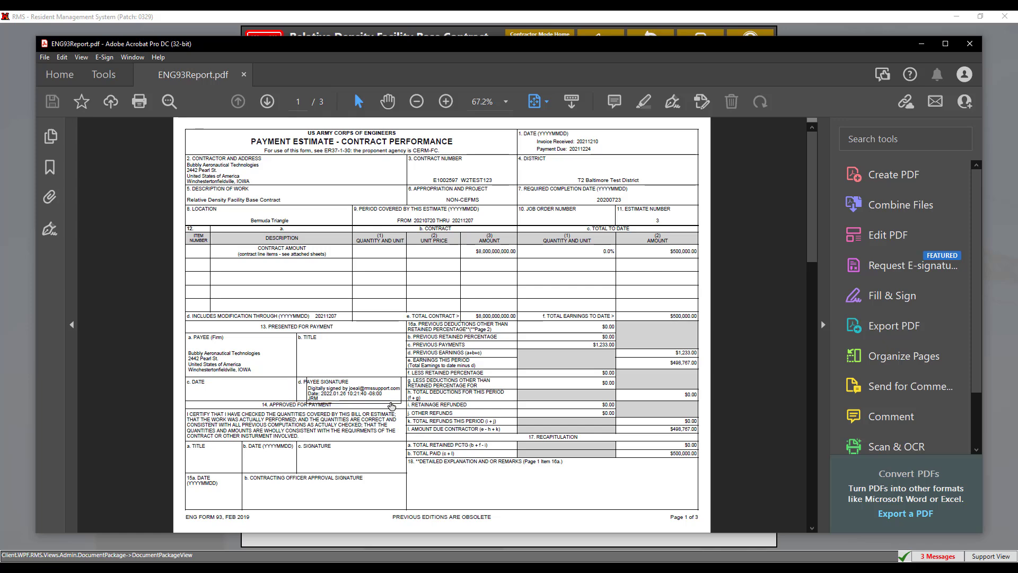
pyautogui.click(970, 45)
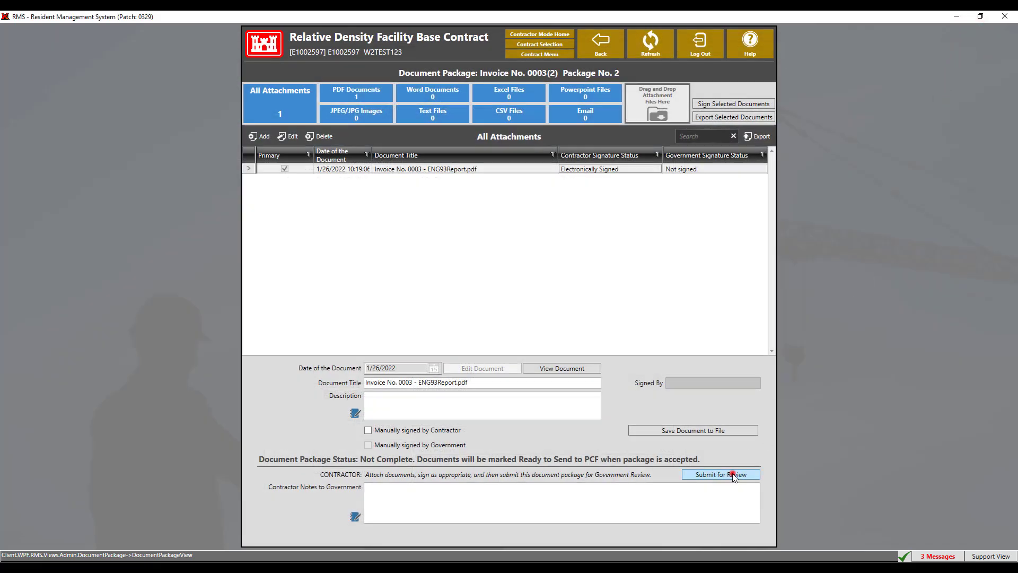
pyautogui.click(733, 473)
pyautogui.click(487, 404)
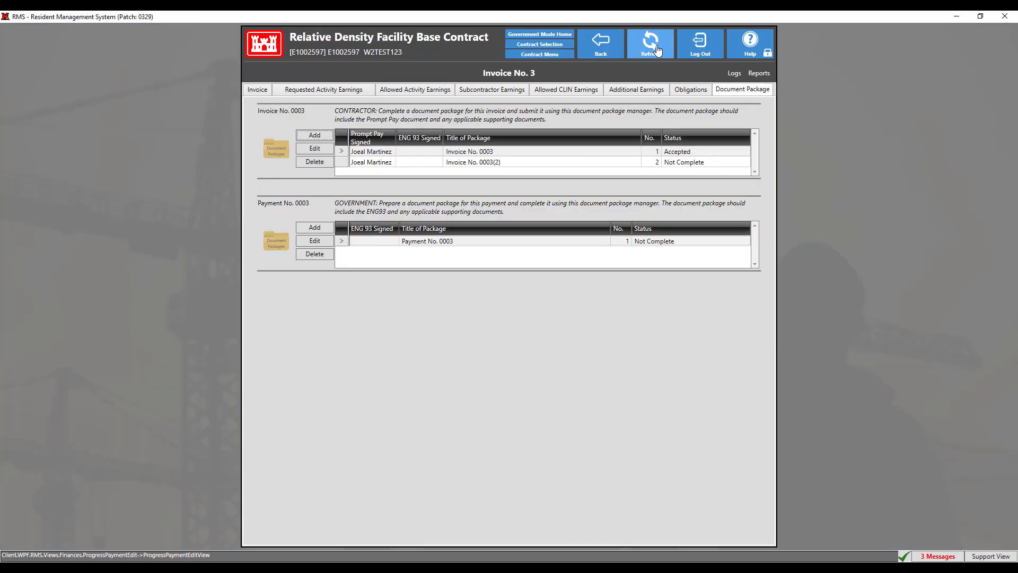
# Step: In government mode, open the refreshed Invoice No. 0003(2) package and sign its ENG93 report as ENG93 - Preparer, entering the account password
pyautogui.click(657, 49)
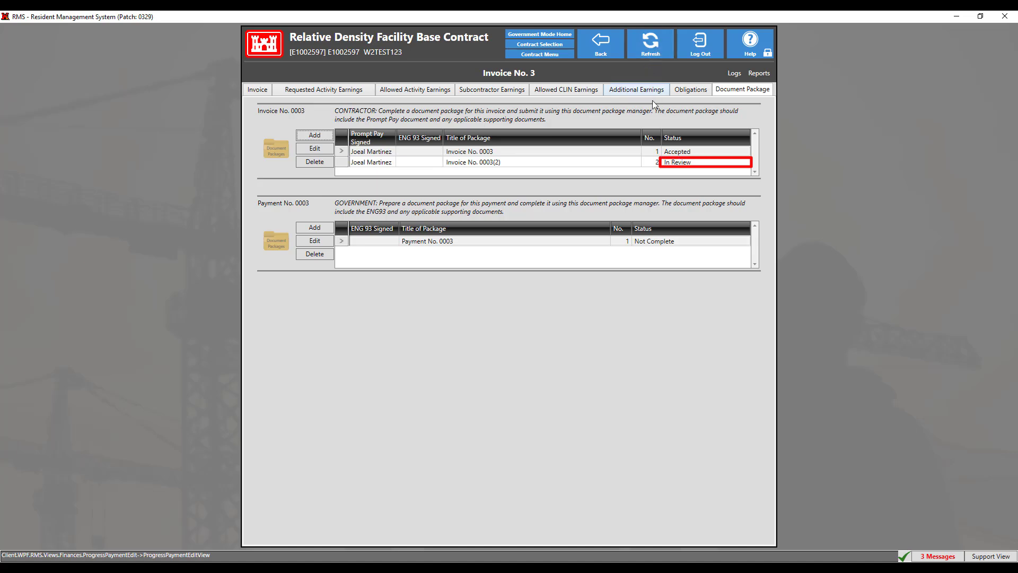
pyautogui.doubleClick(665, 162)
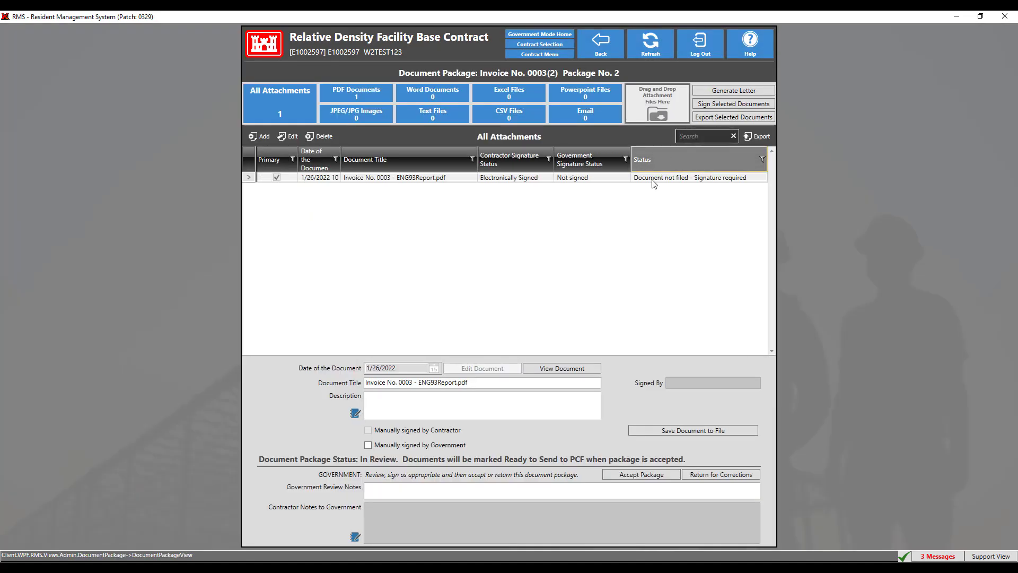
pyautogui.click(708, 104)
pyautogui.click(586, 199)
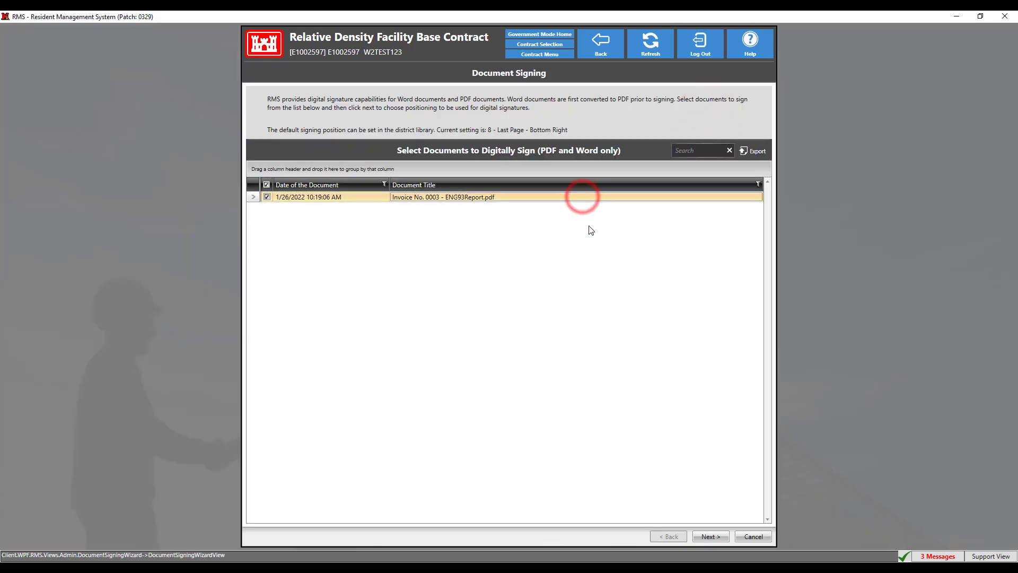
pyautogui.click(703, 536)
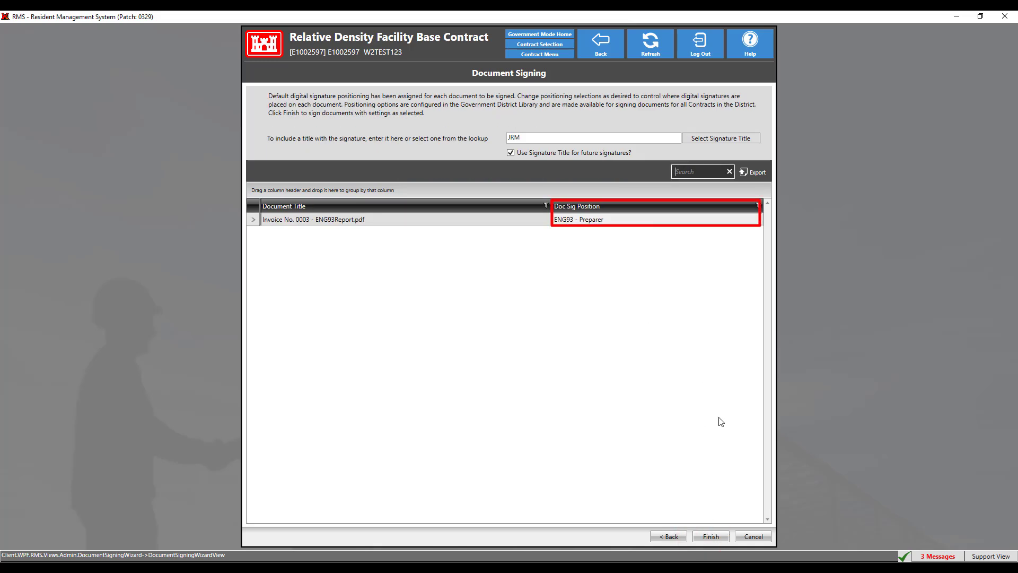
pyautogui.click(725, 536)
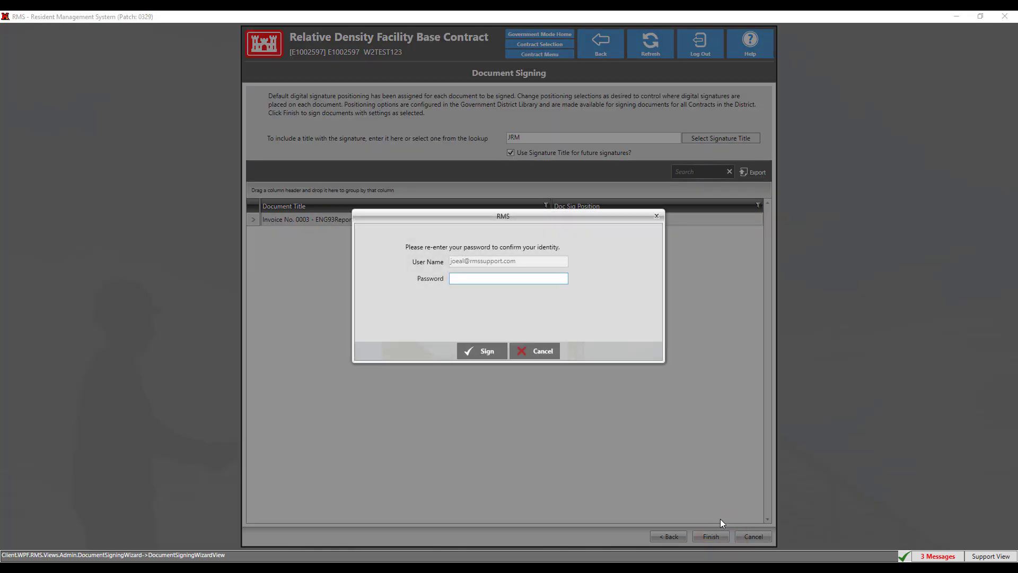
pyautogui.write('••••••••••••')
pyautogui.click(480, 351)
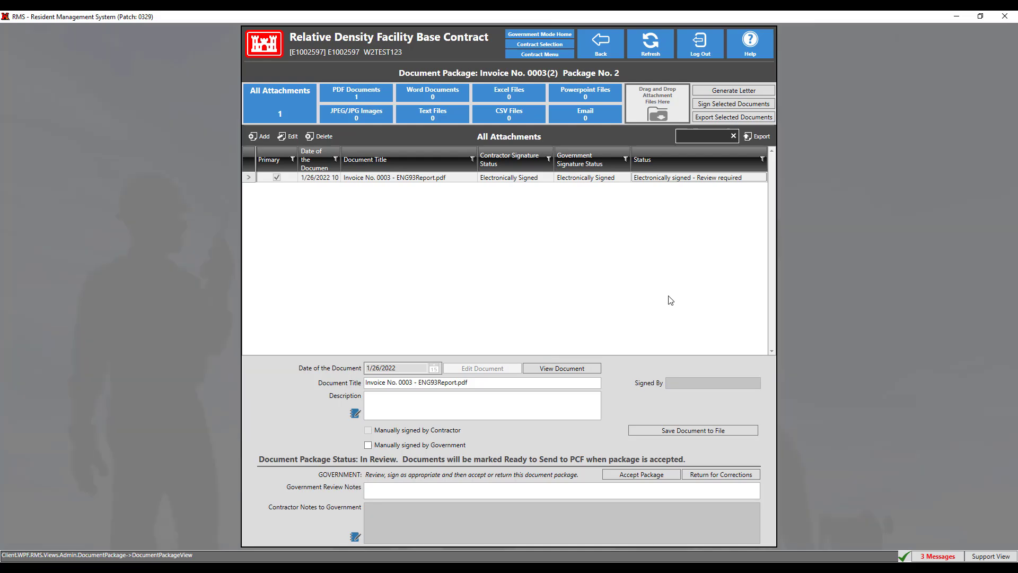
# Step: Sign the ENG93 report again in the ENG93 - Approver/COR position, confirming with the account password
pyautogui.click(582, 180)
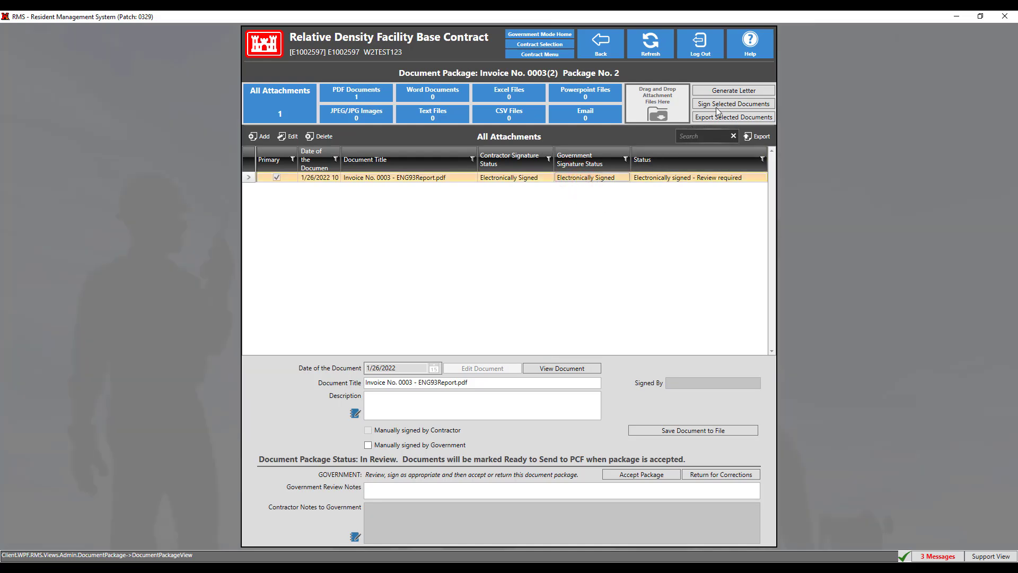
pyautogui.click(724, 104)
pyautogui.click(597, 196)
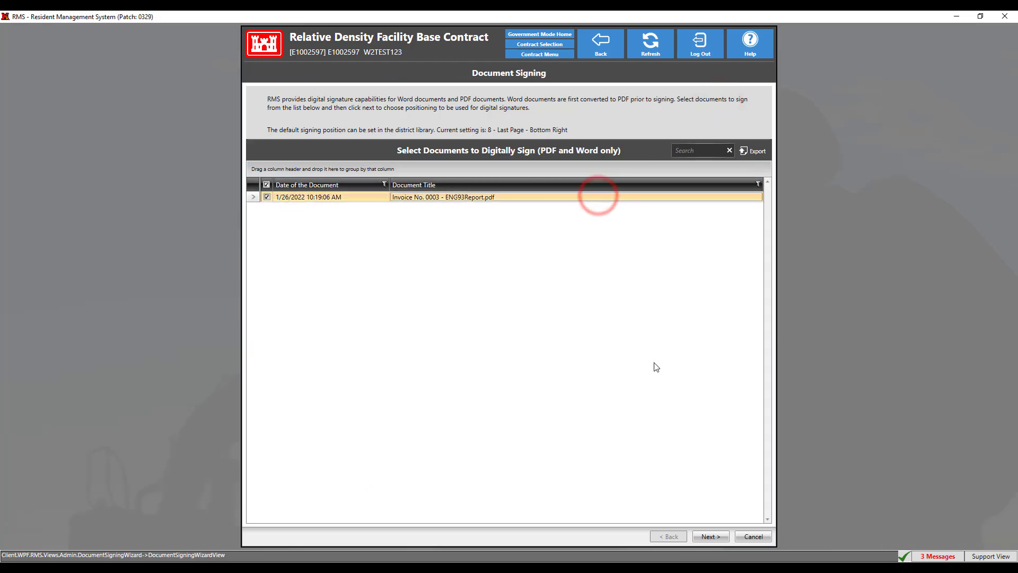
pyautogui.click(706, 536)
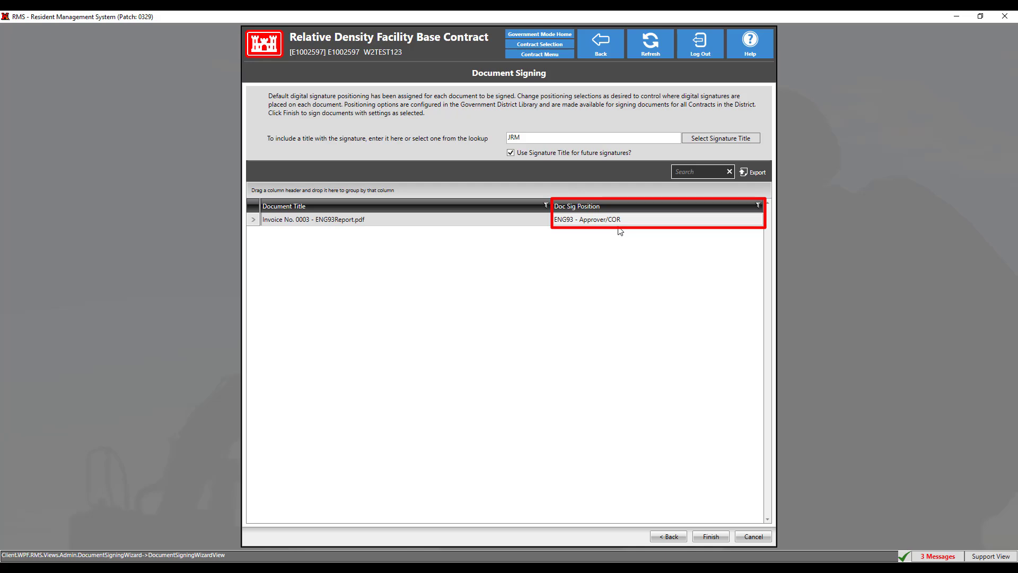
pyautogui.click(718, 536)
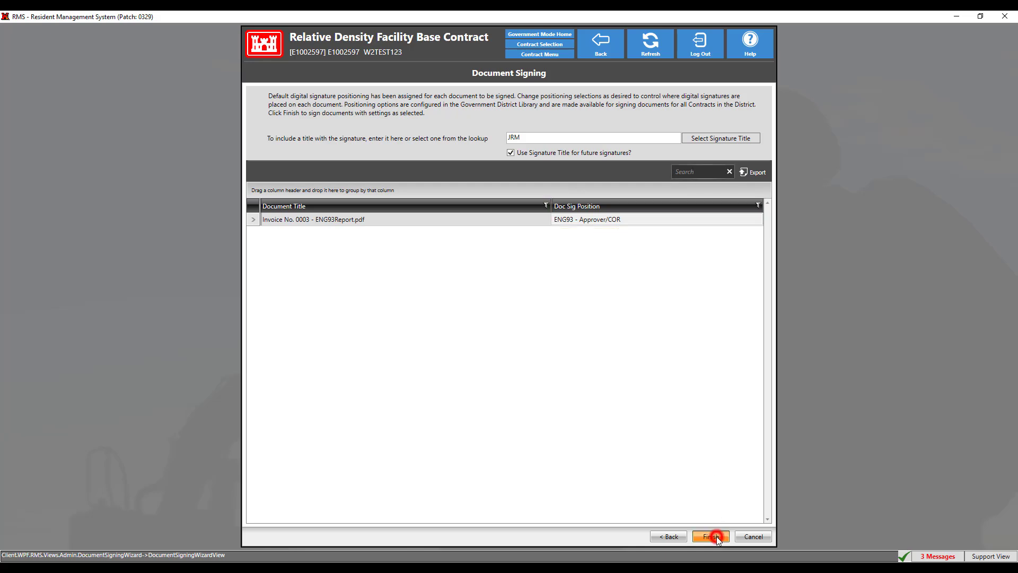
pyautogui.hotkey('ctrl', 'v')
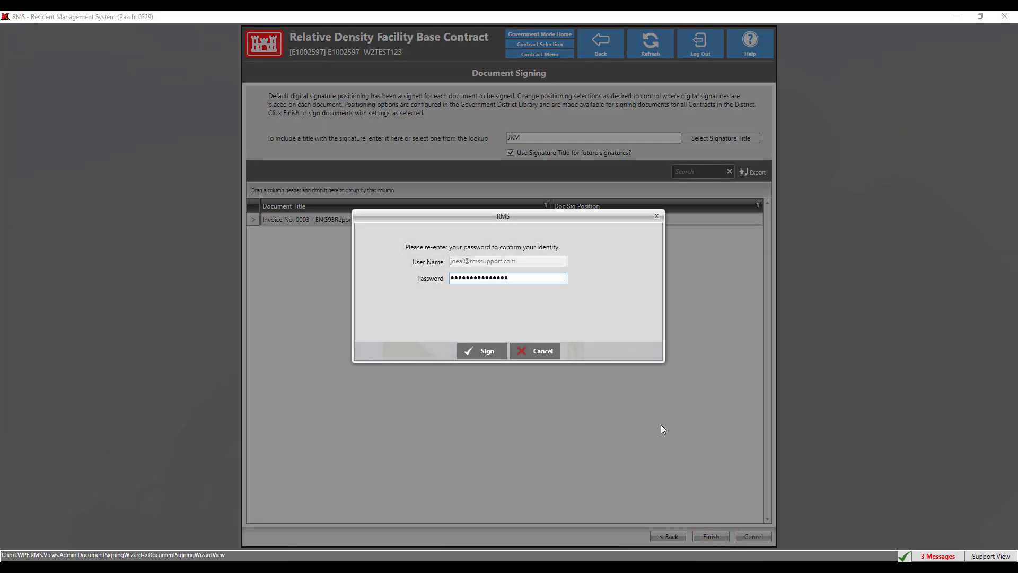
pyautogui.click(480, 354)
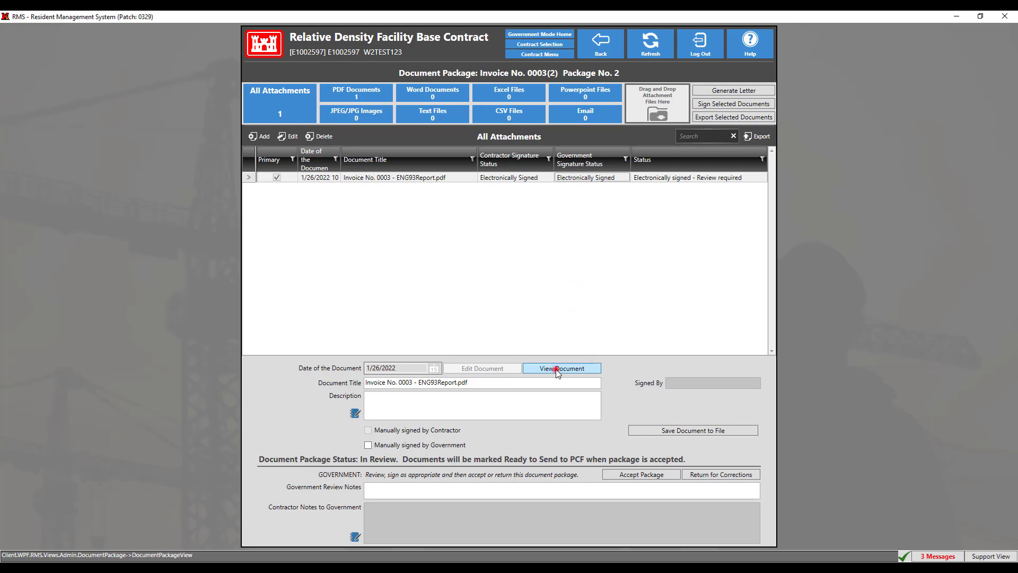
# Step: Review the signatures on the ENG93 report and accept the Invoice No. 0003(2) document package
pyautogui.click(556, 369)
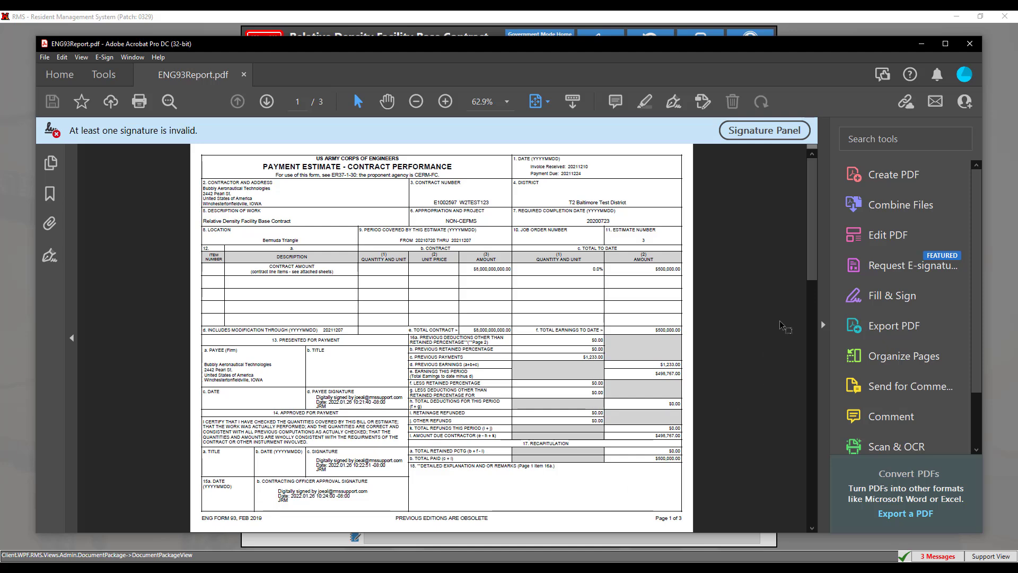
pyautogui.click(970, 44)
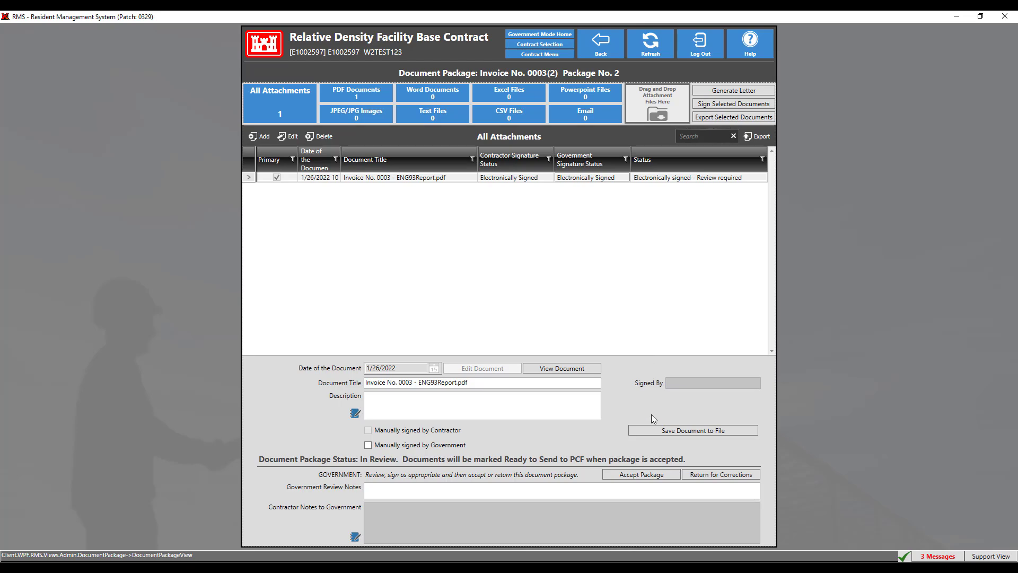
pyautogui.click(653, 473)
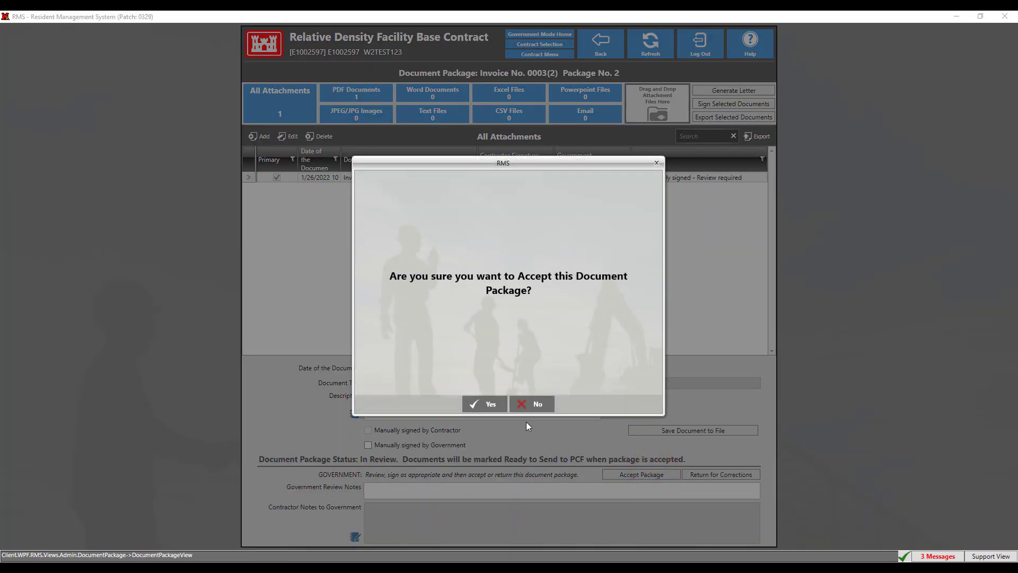
pyautogui.click(476, 404)
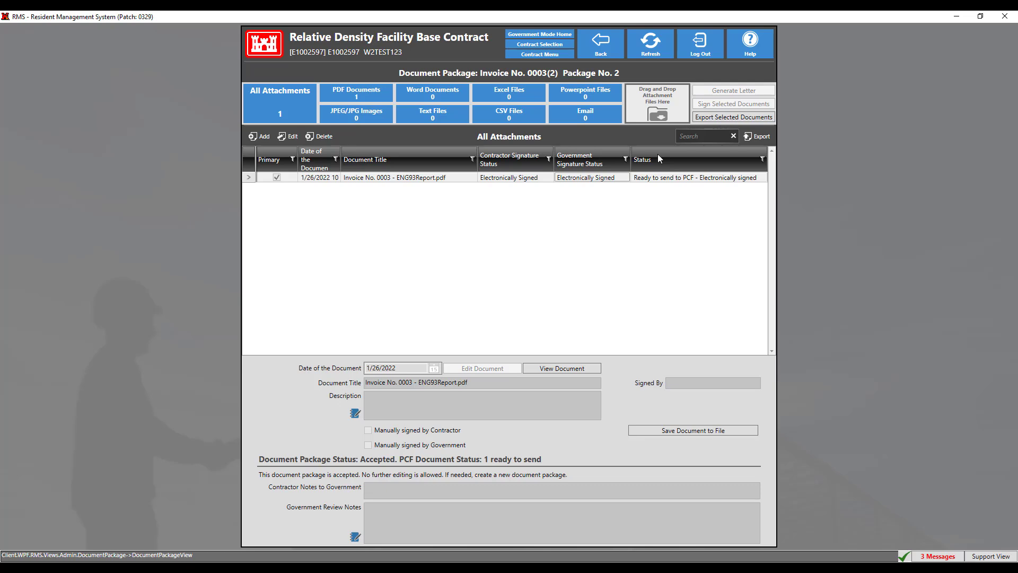
pyautogui.click(608, 56)
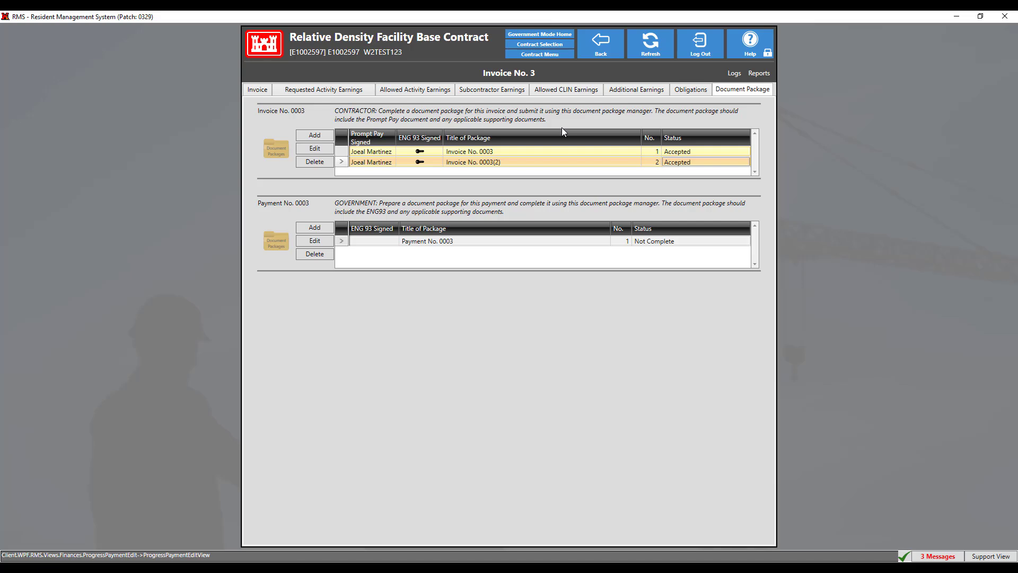
# Step: Try to send the Invoice No. 3 payment to CEFMS from its obligations and return to the progress payments list
pyautogui.click(691, 89)
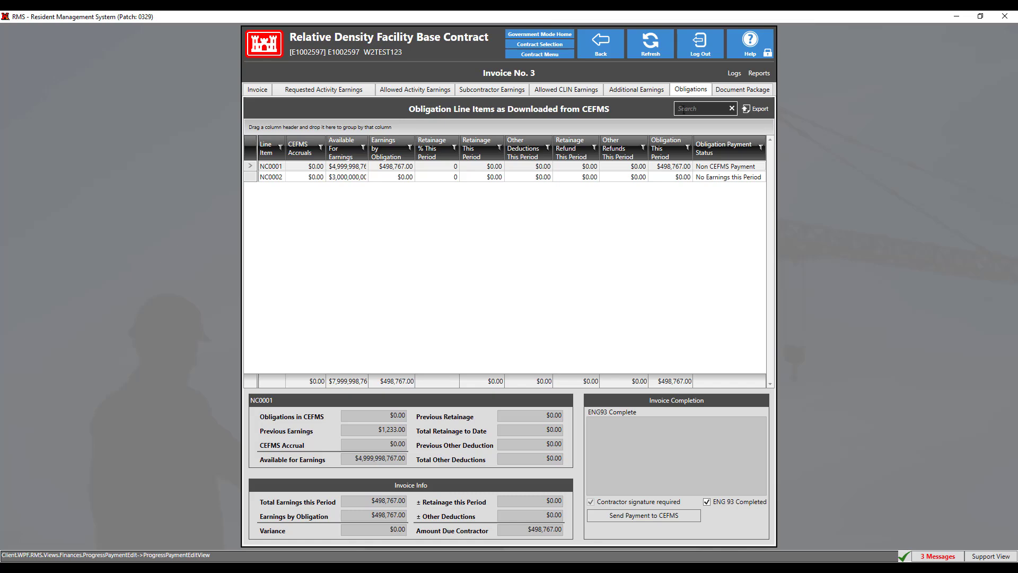
pyautogui.click(652, 517)
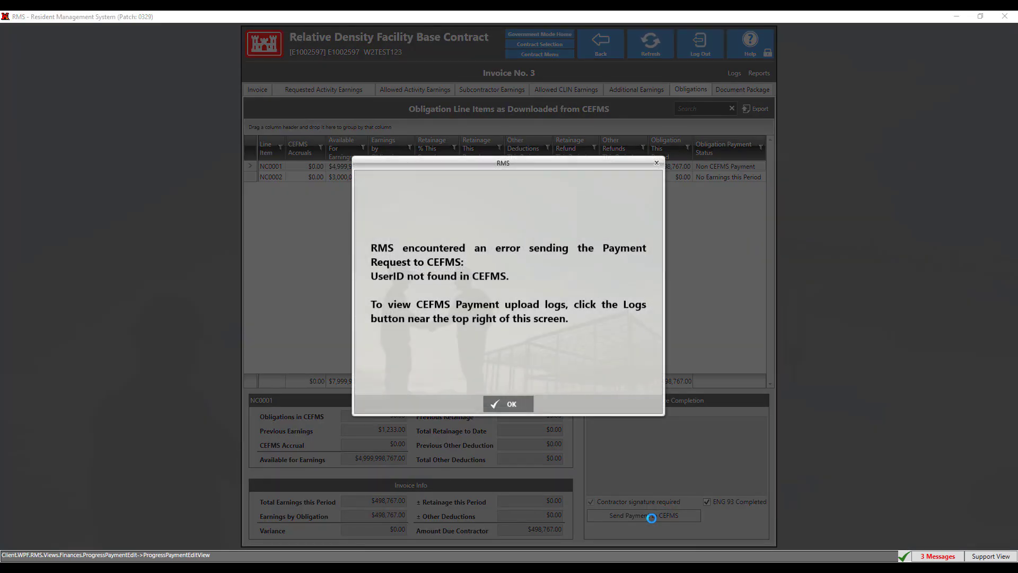
pyautogui.click(508, 404)
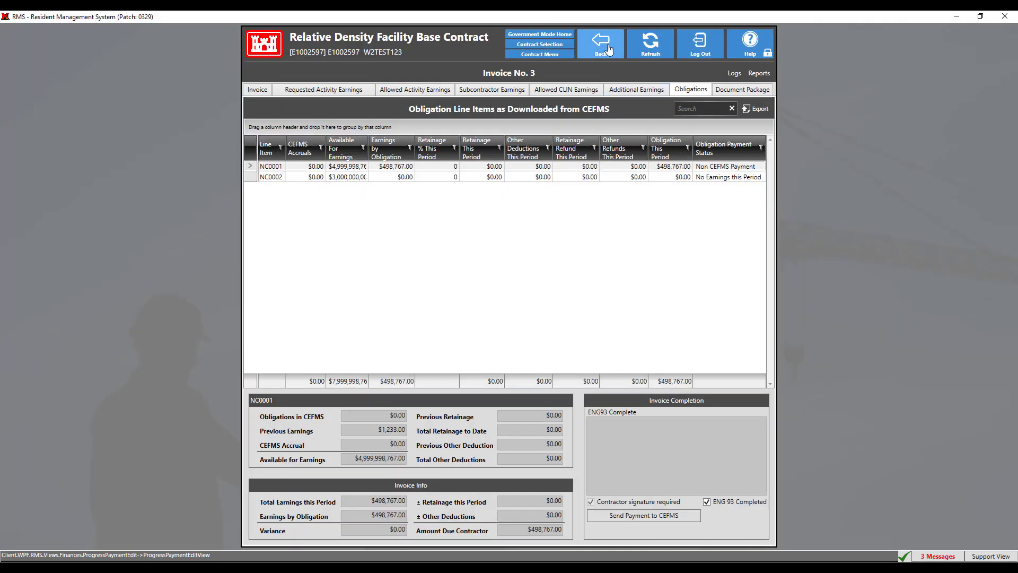
pyautogui.click(608, 48)
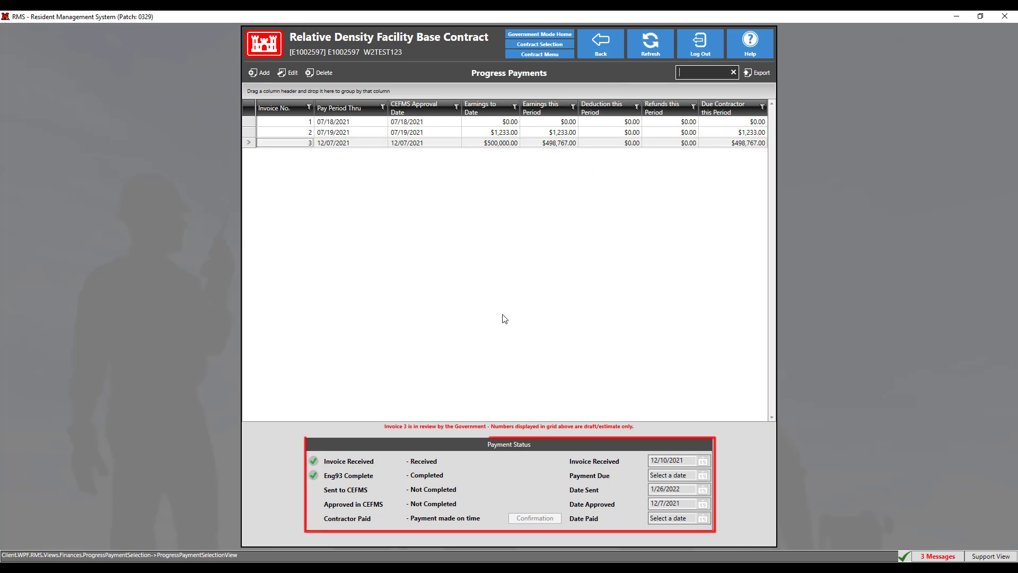